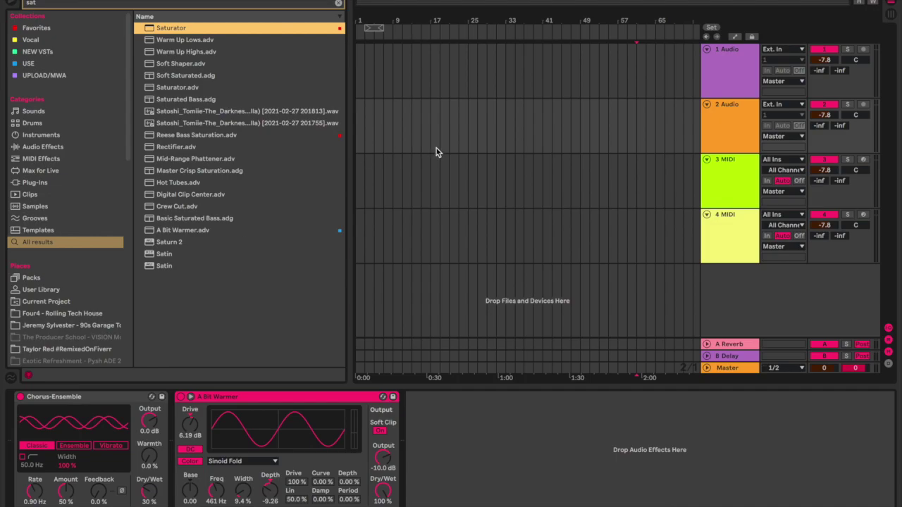
- Toggle the Groove Pool pane open and closed repeatedly, then switch to the browser desktop
click(14, 379)
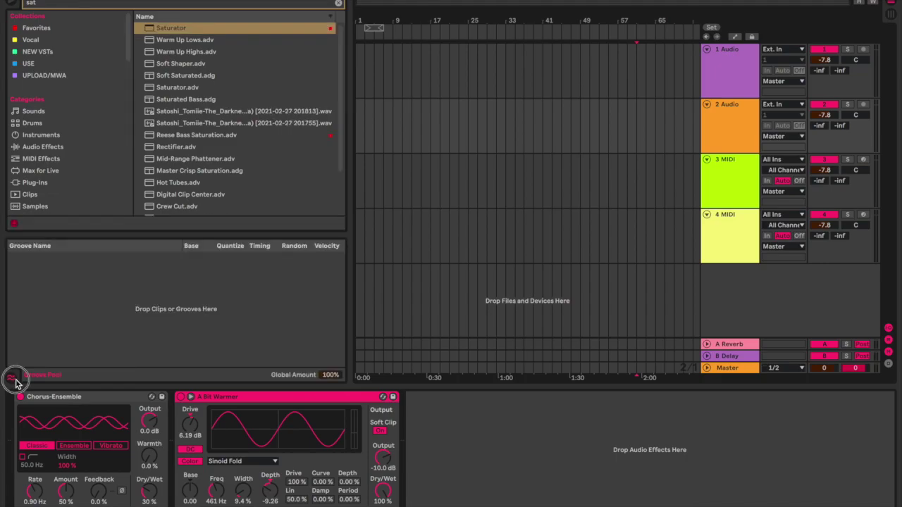
click(14, 378)
click(14, 379)
click(14, 378)
click(15, 379)
click(15, 379)
click(15, 379)
click(15, 379)
click(15, 379)
click(15, 378)
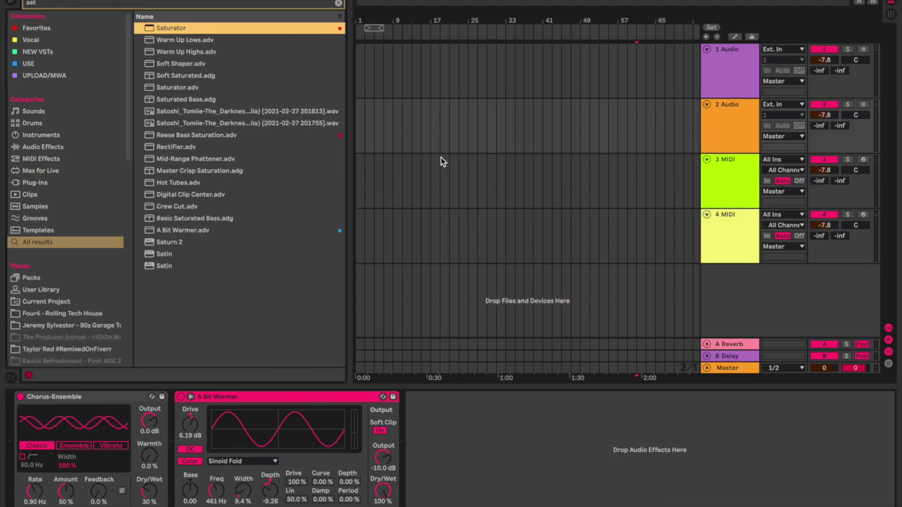
key(ctrl+Left)
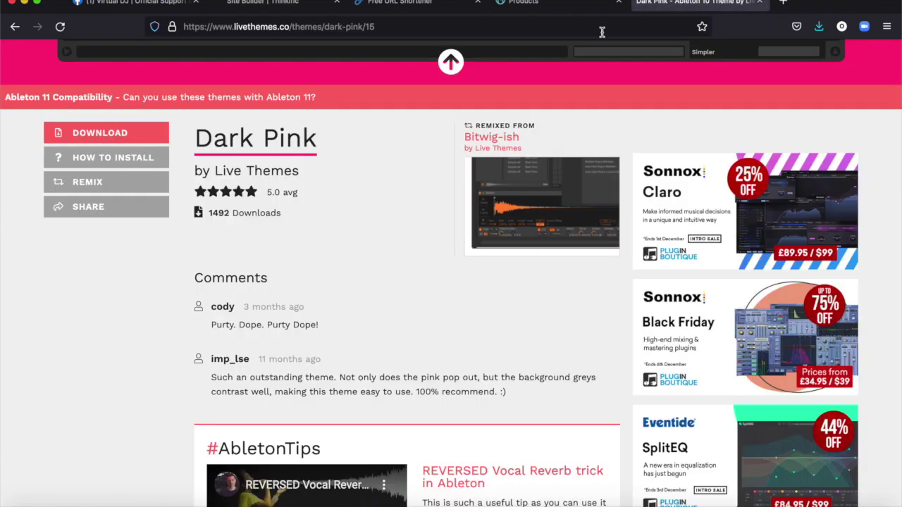
- Go to the Live Themes home page and scroll down to the How To Install Themes section
scroll(274, 142, up, 10)
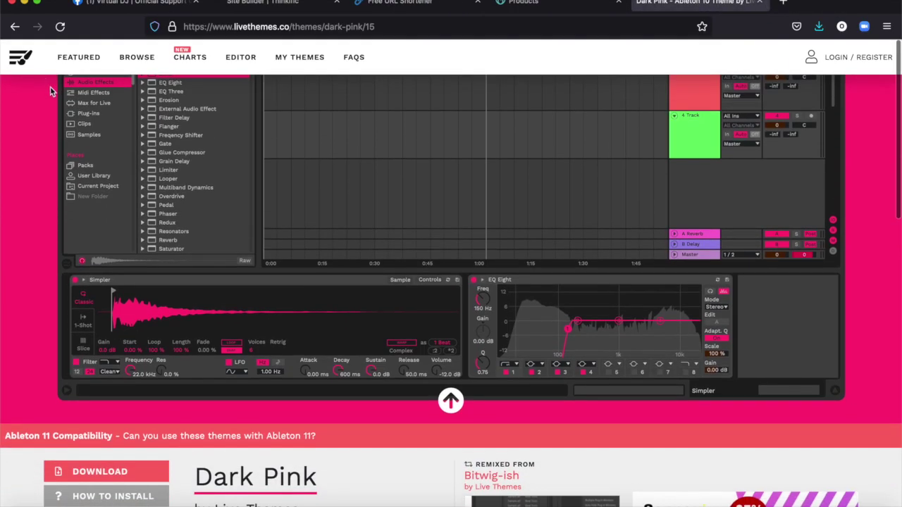
click(20, 57)
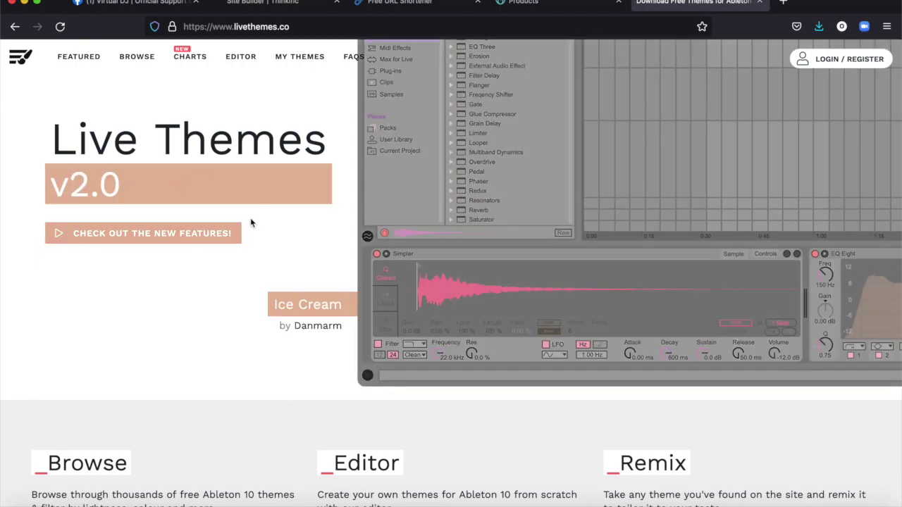
scroll(196, 177, down, 8)
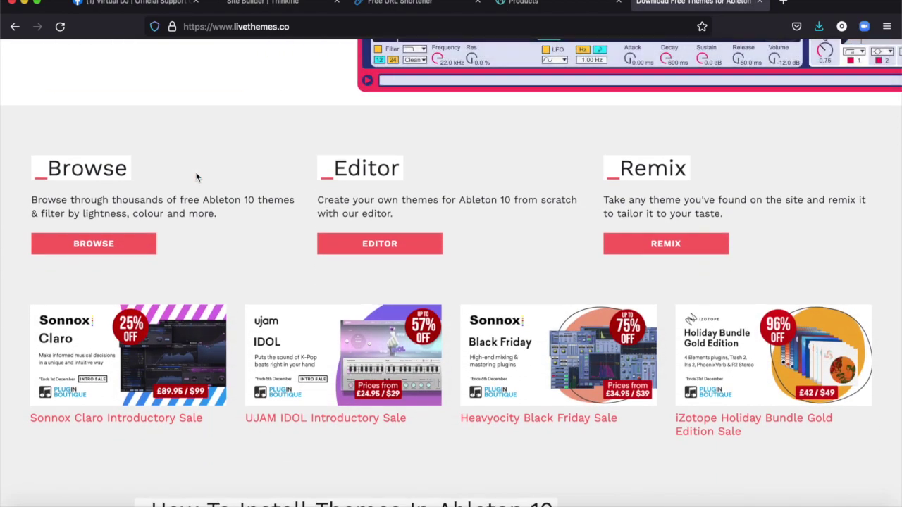
scroll(197, 177, up, 8)
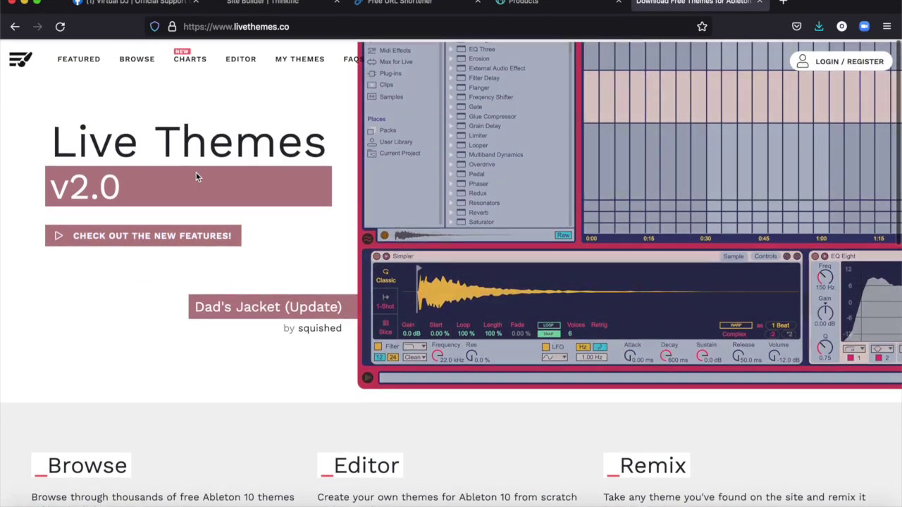
scroll(196, 177, down, 10)
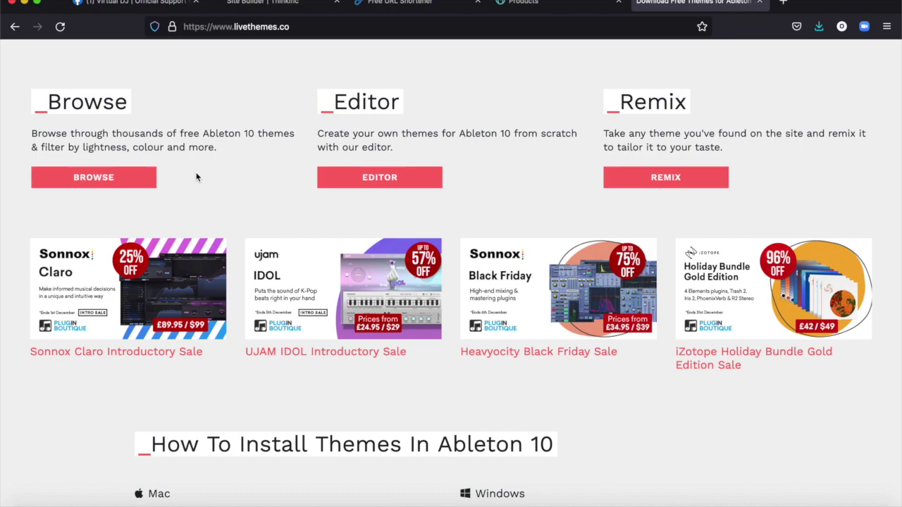
scroll(196, 177, down, 6)
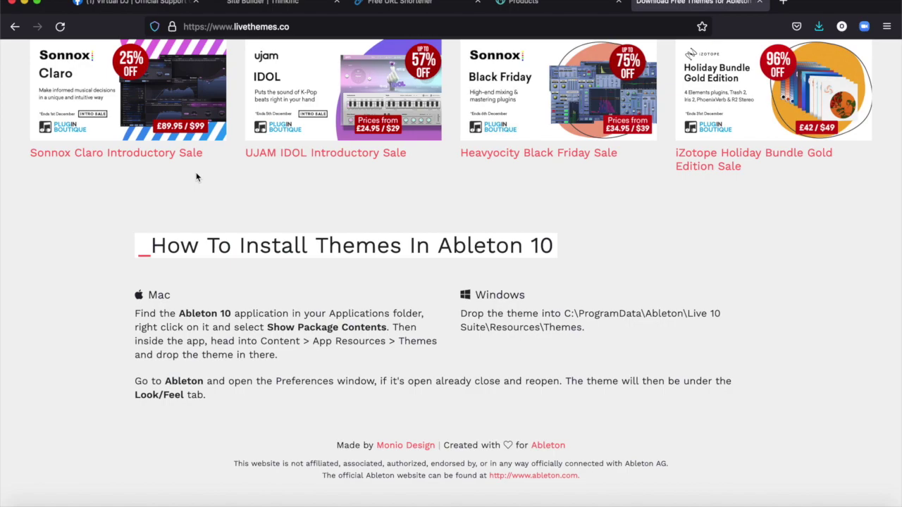
scroll(196, 177, up, 15)
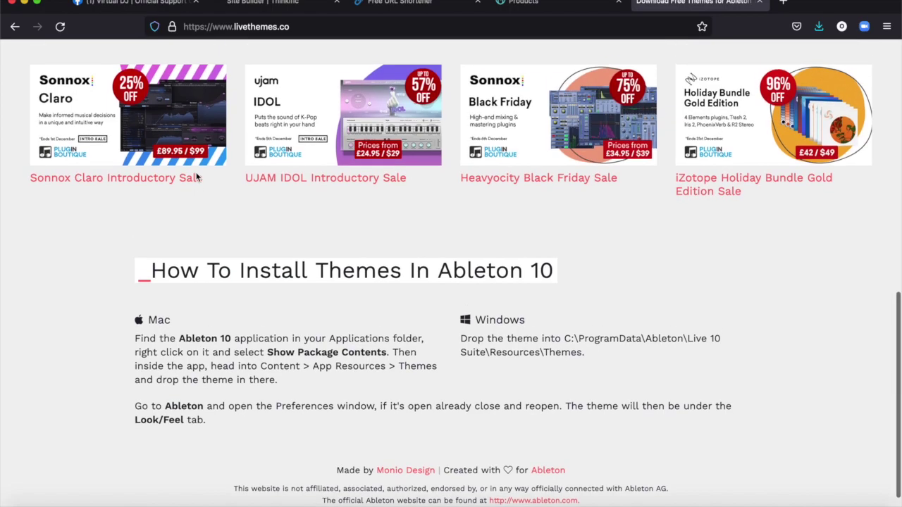
scroll(196, 177, down, 7)
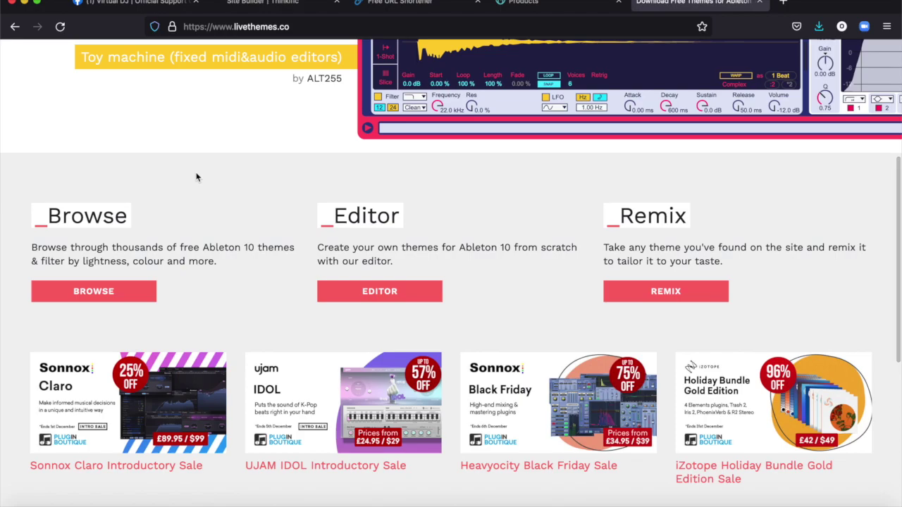
scroll(196, 177, down, 4)
scroll(197, 177, up, 12)
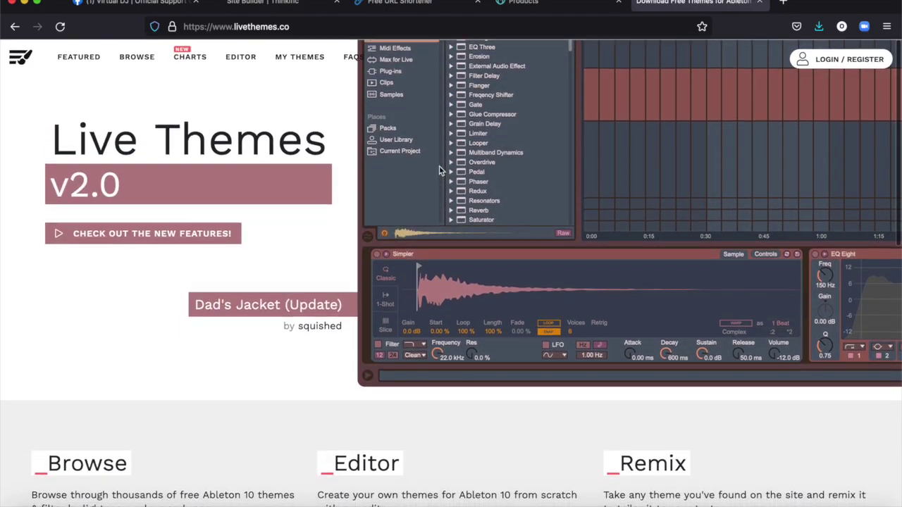
scroll(355, 182, down, 4)
scroll(294, 203, down, 10)
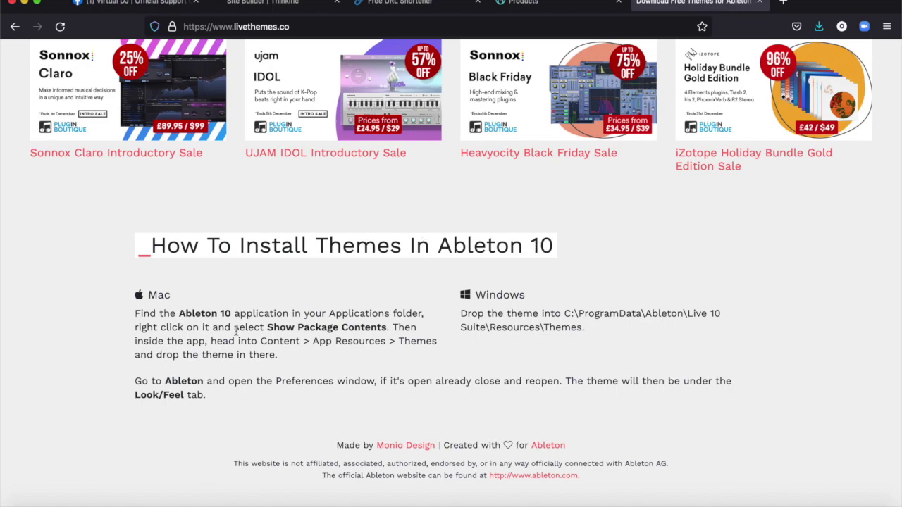
drag(282, 359, 129, 317)
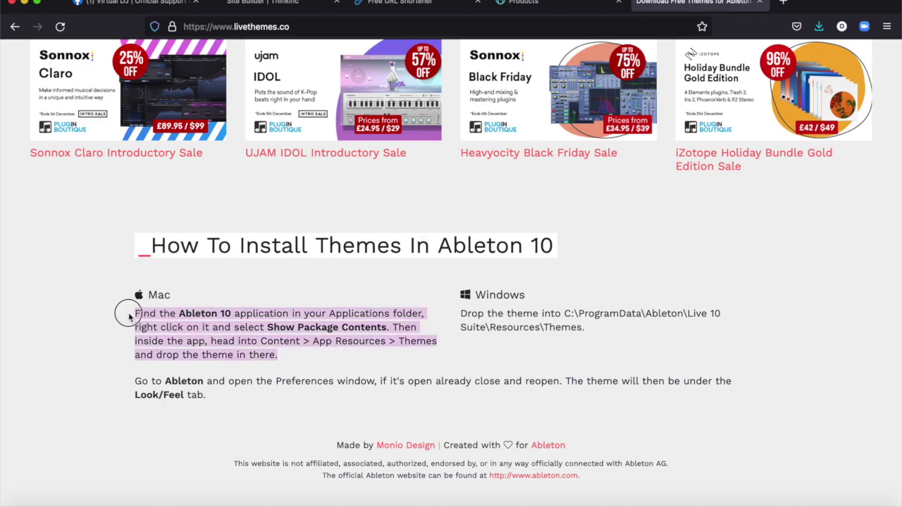
click(222, 312)
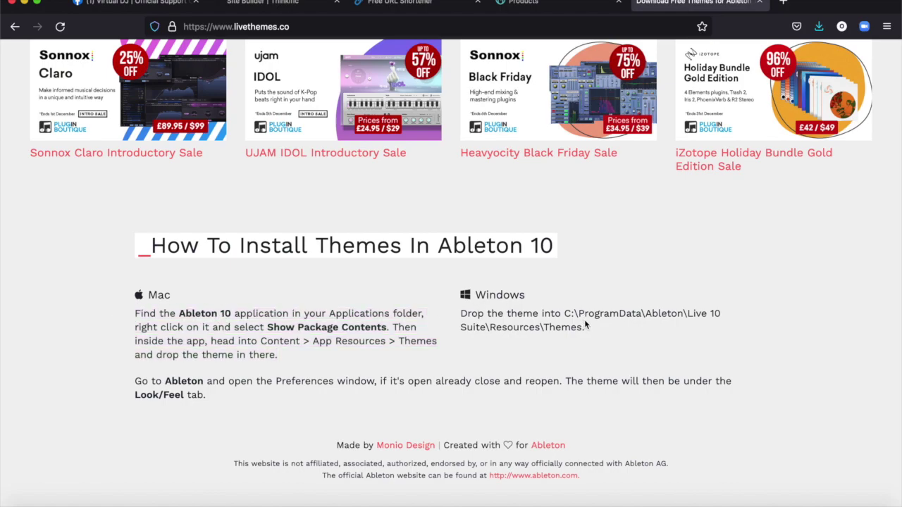
drag(585, 326, 486, 314)
click(498, 313)
drag(606, 332, 439, 317)
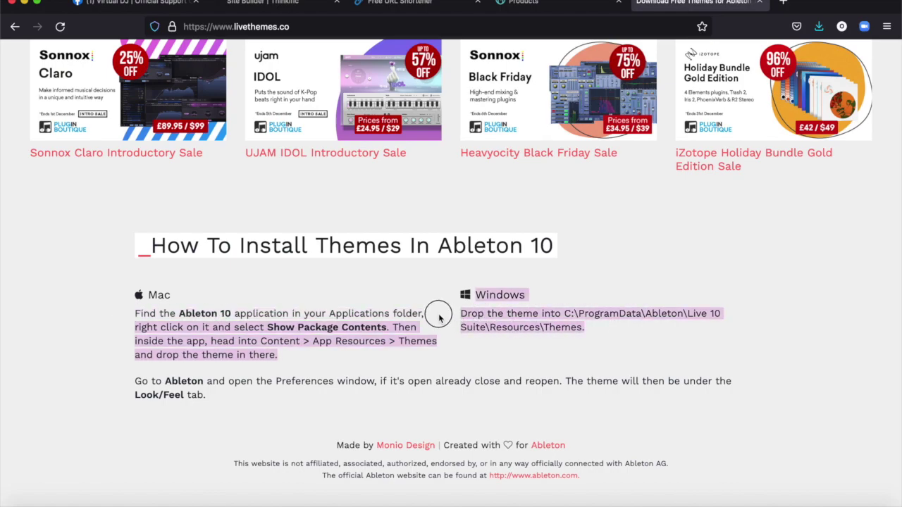
click(438, 317)
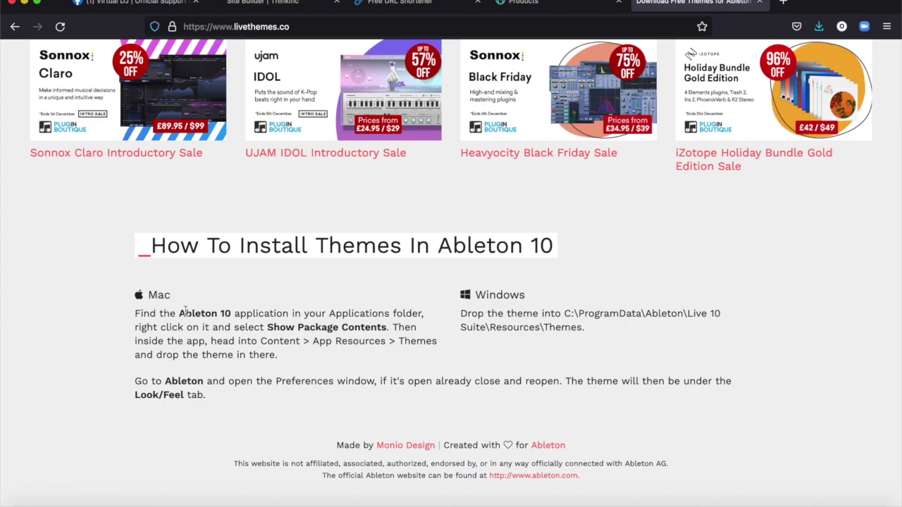
- Open the ALL TIME charts and pick the FL Studio theme from the Highest Rated list
scroll(207, 314, up, 15)
scroll(207, 317, down, 15)
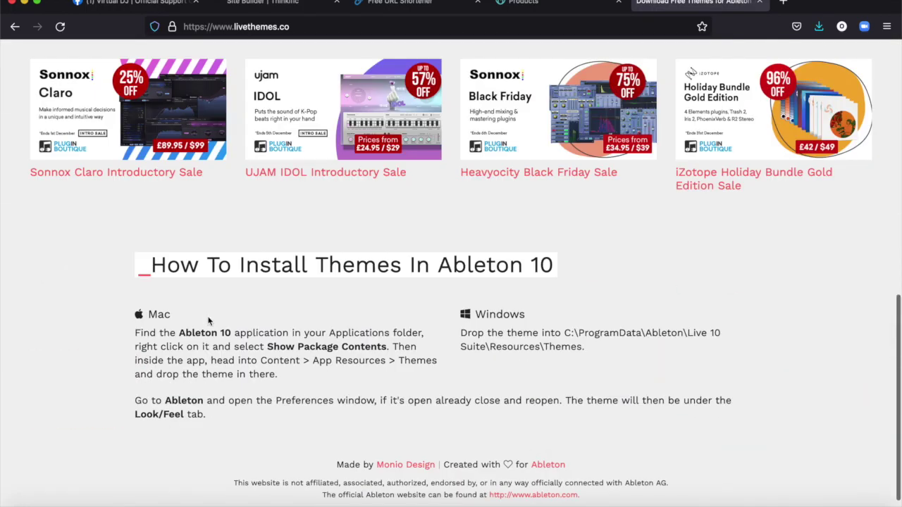
scroll(208, 321, up, 15)
scroll(208, 321, down, 10)
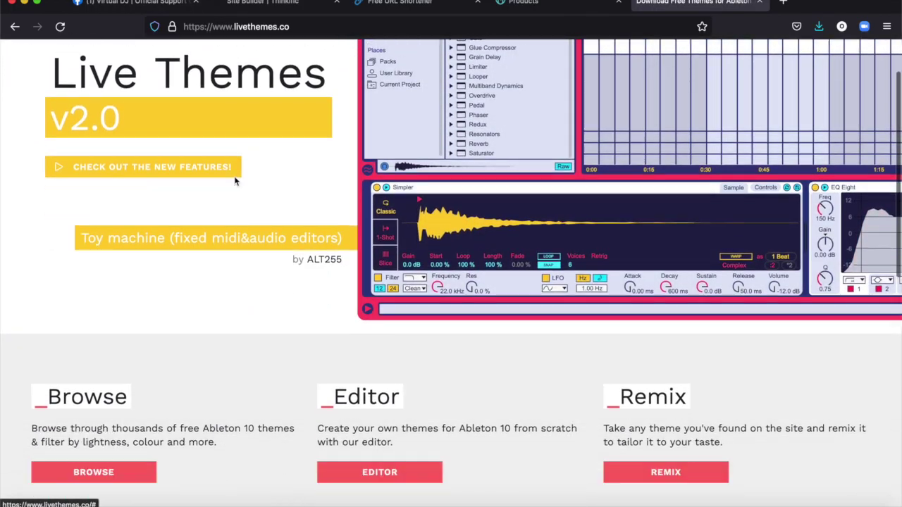
scroll(253, 314, down, 2)
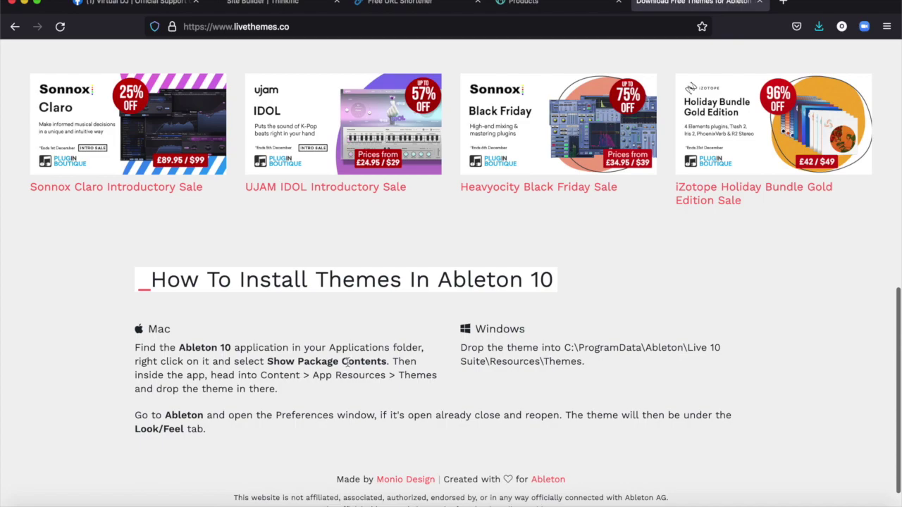
scroll(243, 381, up, 15)
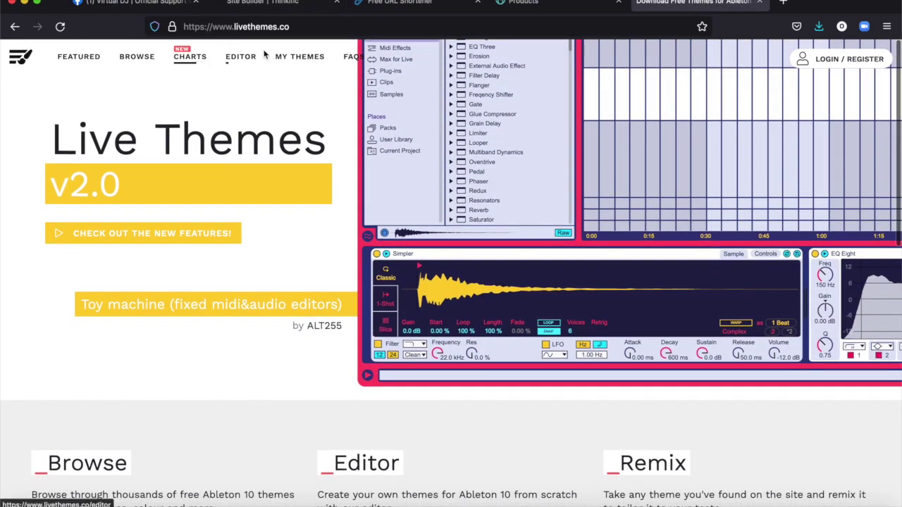
click(204, 59)
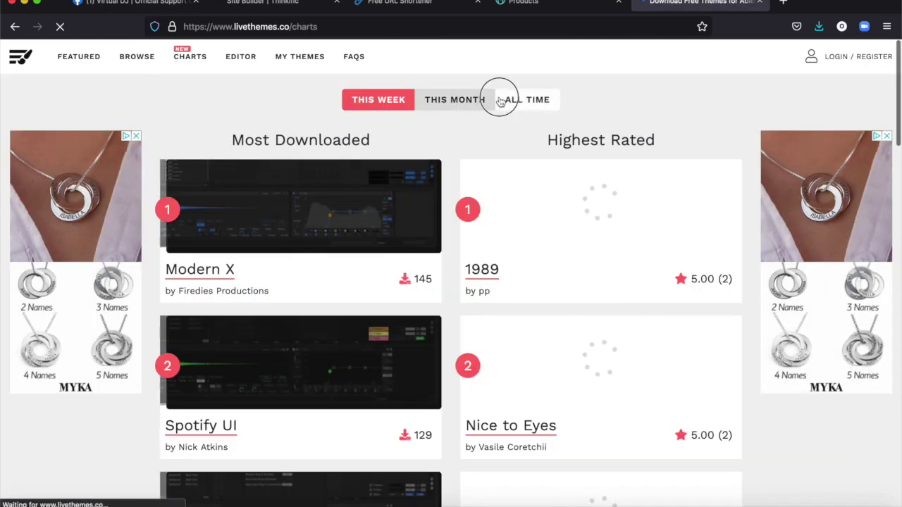
click(499, 101)
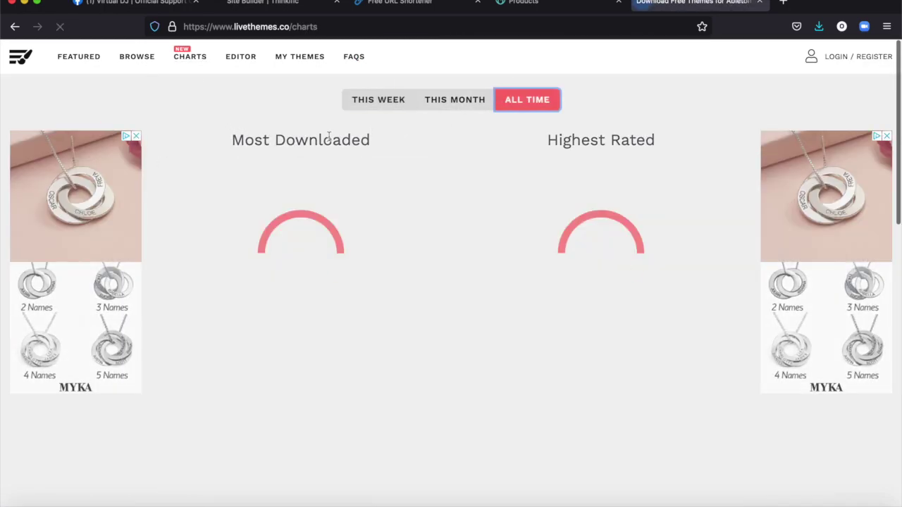
scroll(267, 122, down, 3)
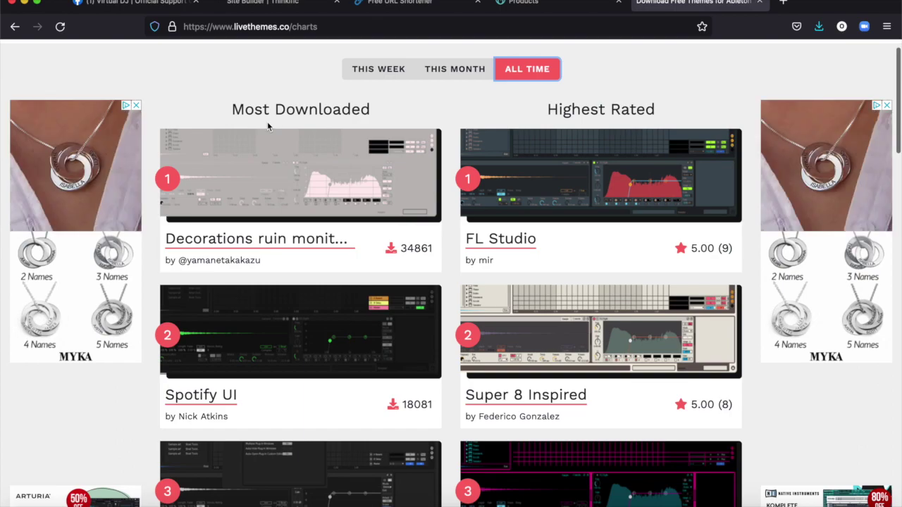
scroll(530, 178, up, 2)
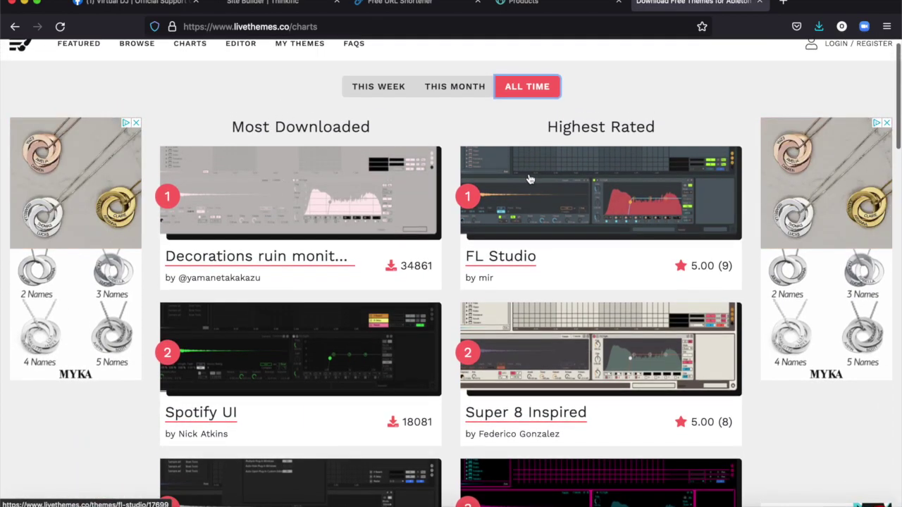
click(530, 178)
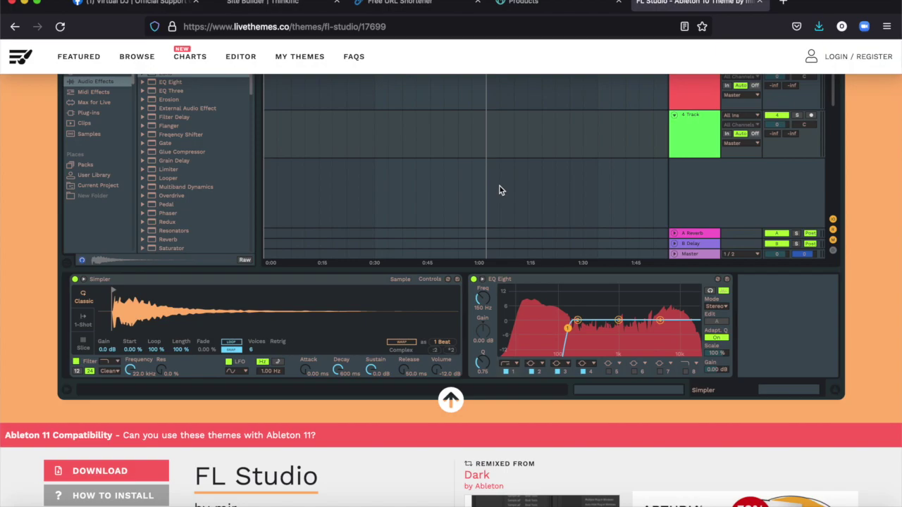
- Download the FL Studio theme from its page and dismiss the download pop-up
scroll(499, 189, down, 3)
scroll(500, 189, down, 3)
scroll(499, 184, down, 5)
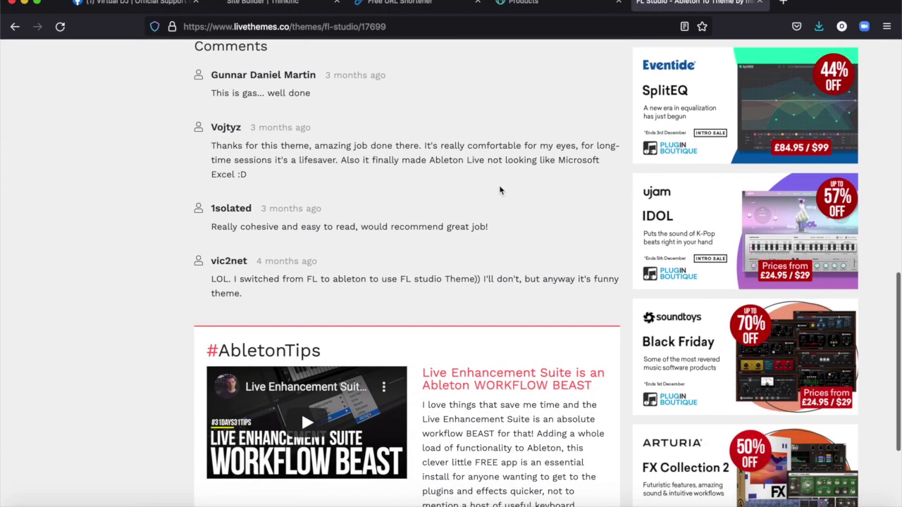
scroll(500, 186, up, 10)
scroll(159, 478, down, 1)
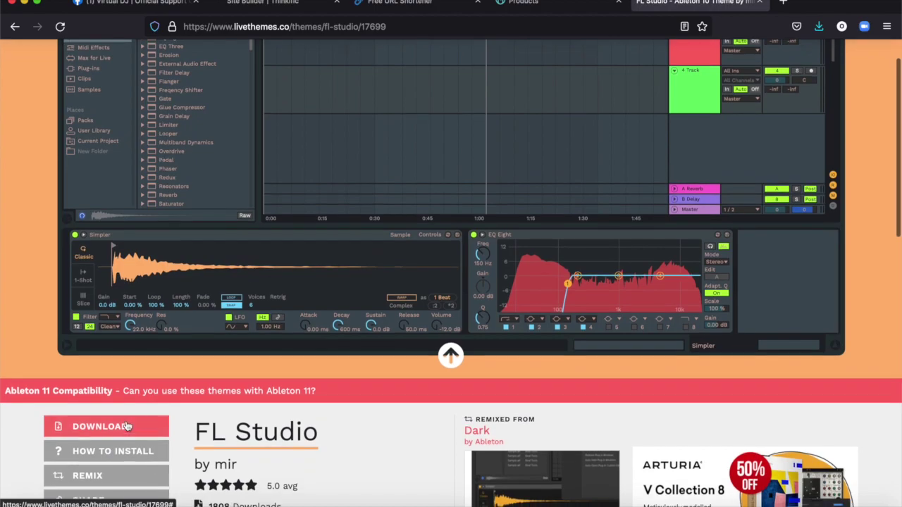
click(124, 426)
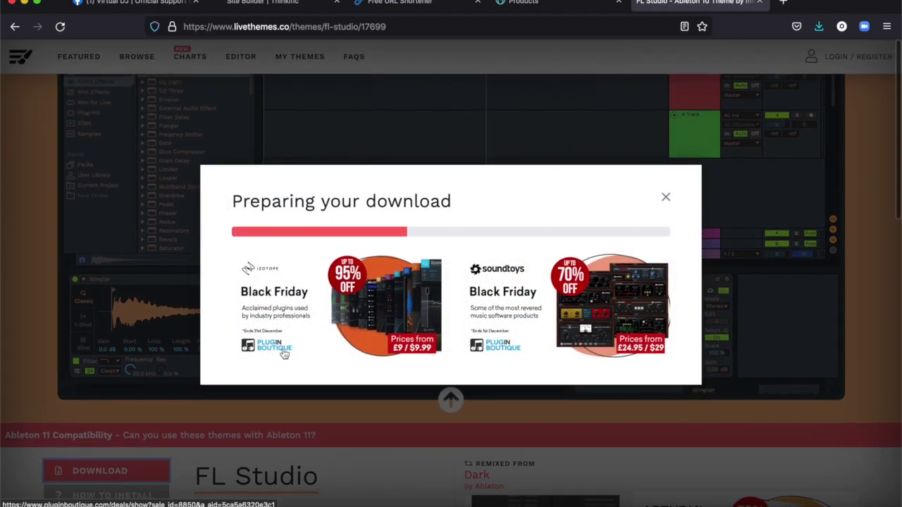
scroll(111, 485, down, 1)
scroll(111, 485, down, 2)
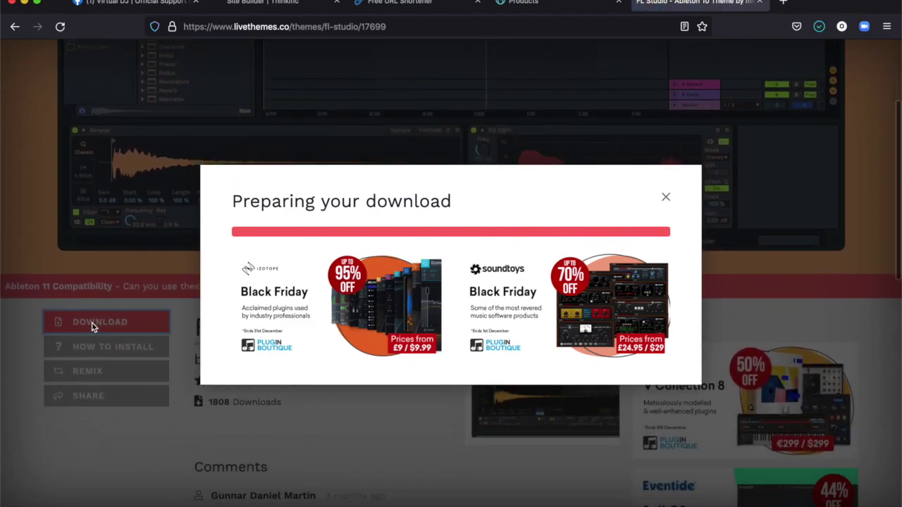
click(666, 196)
scroll(650, 197, up, 3)
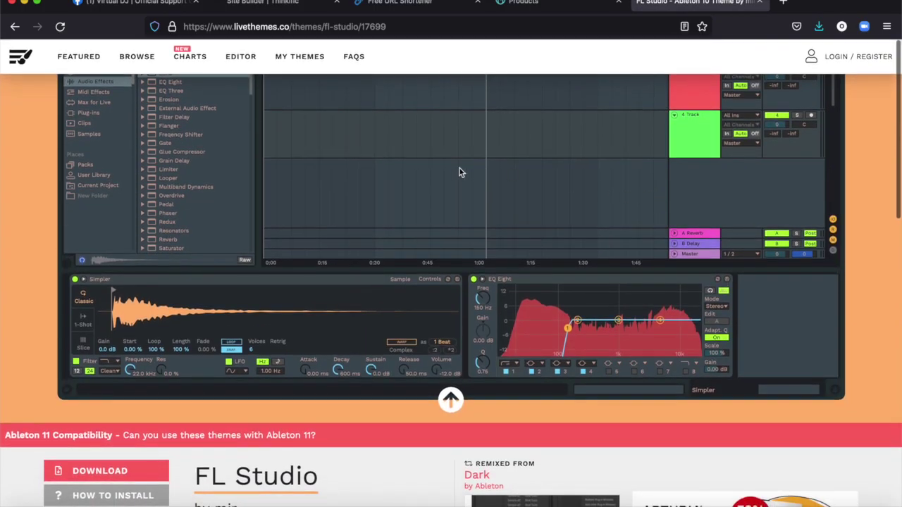
- In Finder's Applications folder, show the package contents of Ableton Live 11 Suite
click(29, 501)
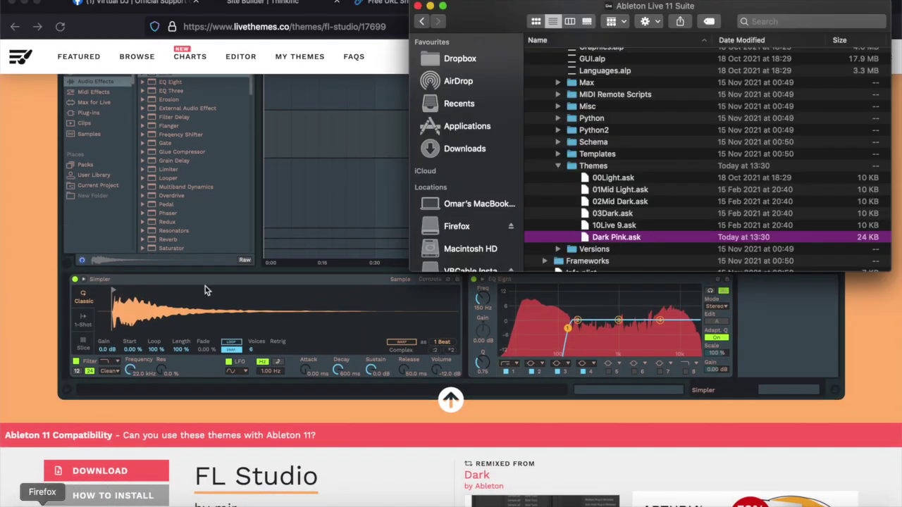
click(472, 125)
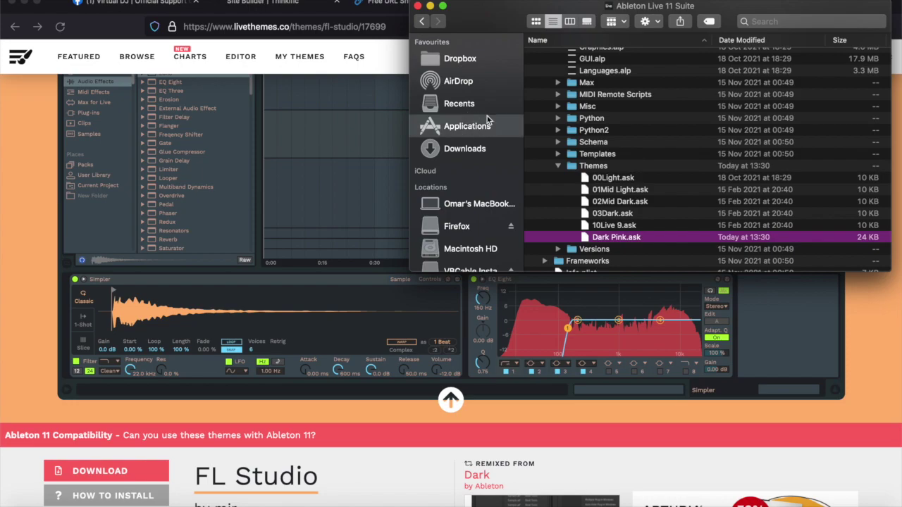
click(583, 129)
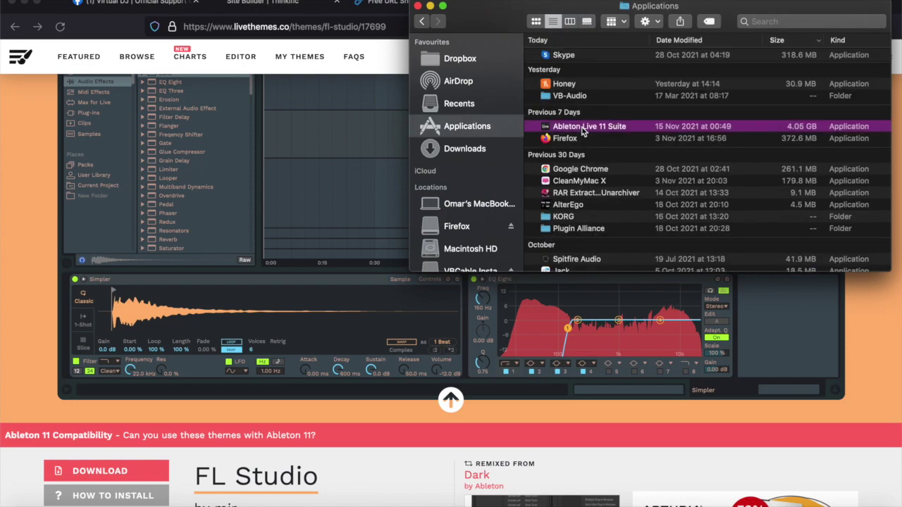
right_click(583, 129)
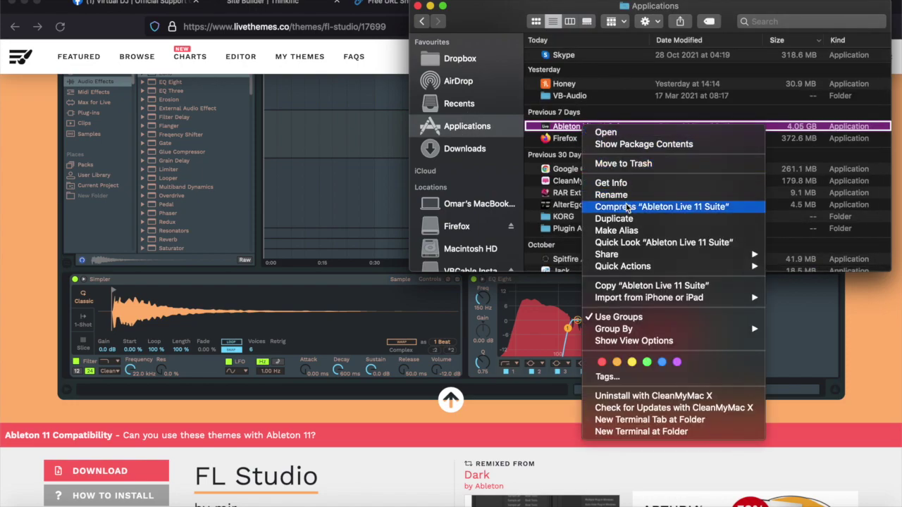
click(620, 143)
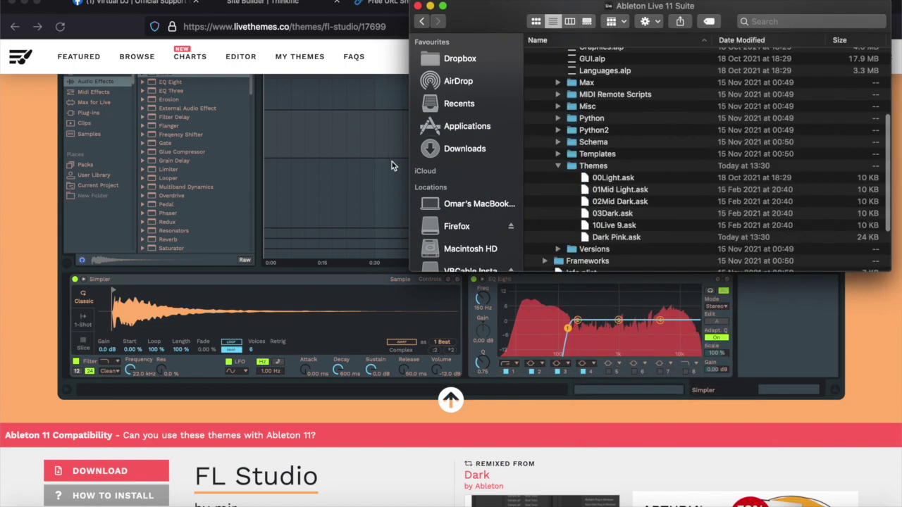
- Expand Contents and App-Resources to reveal the Themes folder and its .ask theme files
scroll(542, 123, up, 10)
click(557, 56)
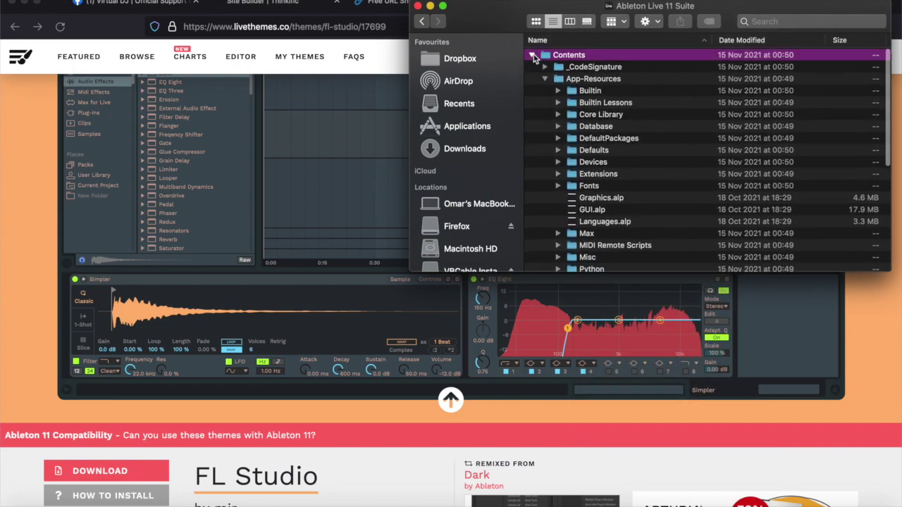
click(533, 57)
click(533, 57)
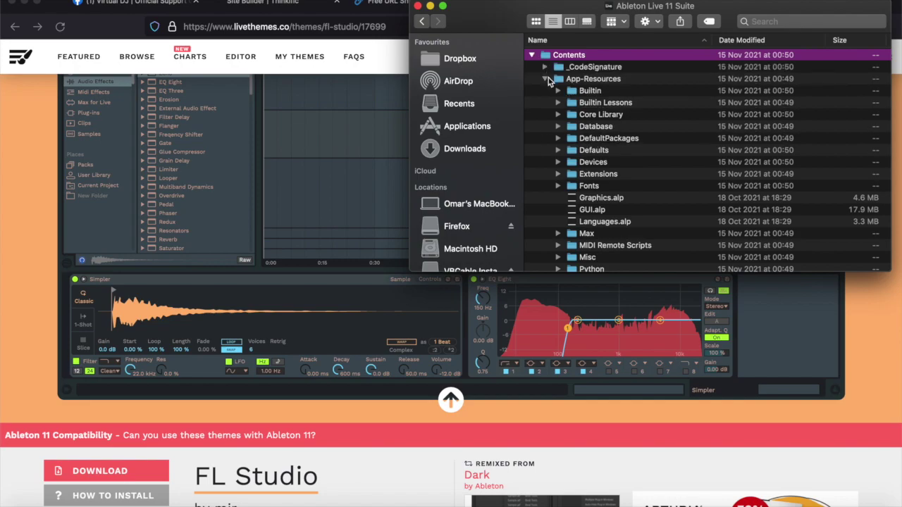
click(544, 79)
click(545, 79)
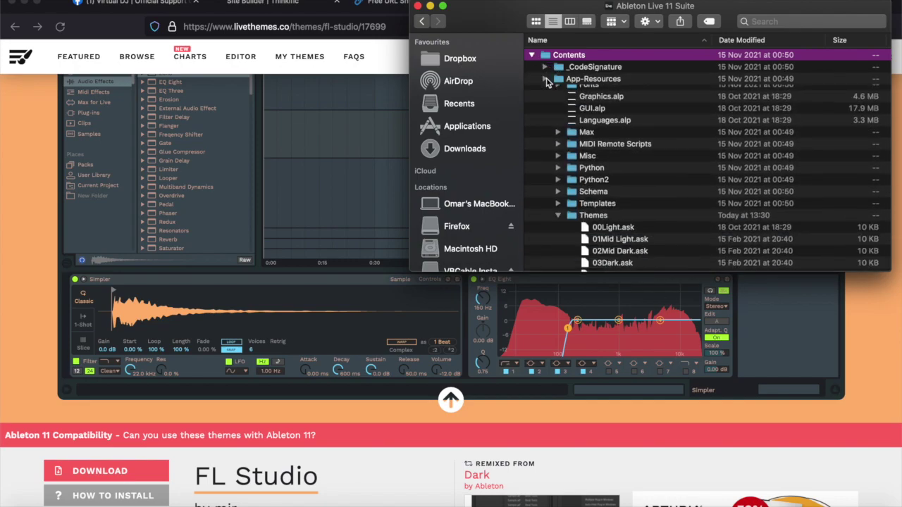
click(544, 78)
scroll(564, 119, down, 5)
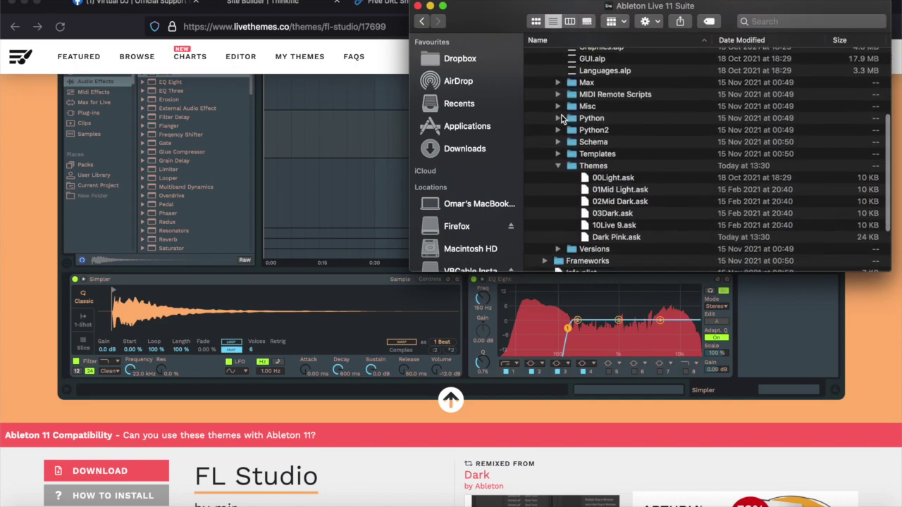
scroll(662, 40, up, 10)
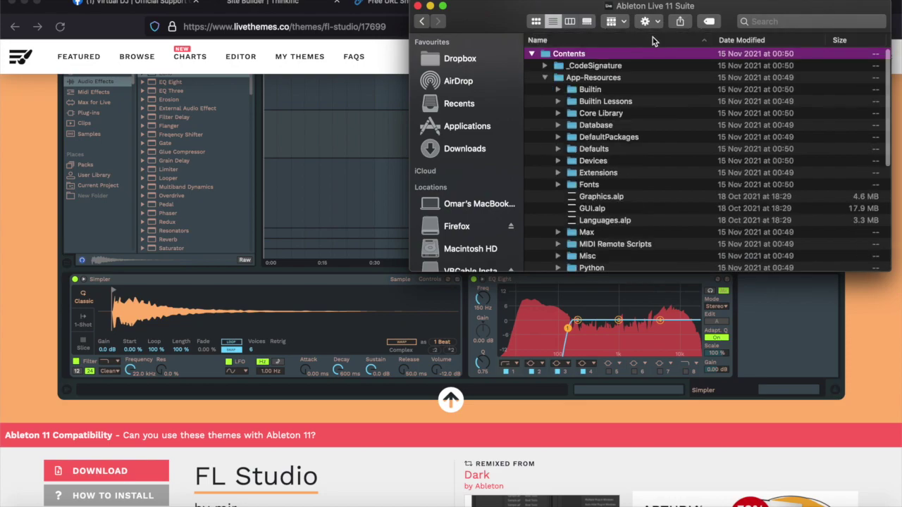
scroll(637, 258, down, 3)
scroll(637, 257, down, 4)
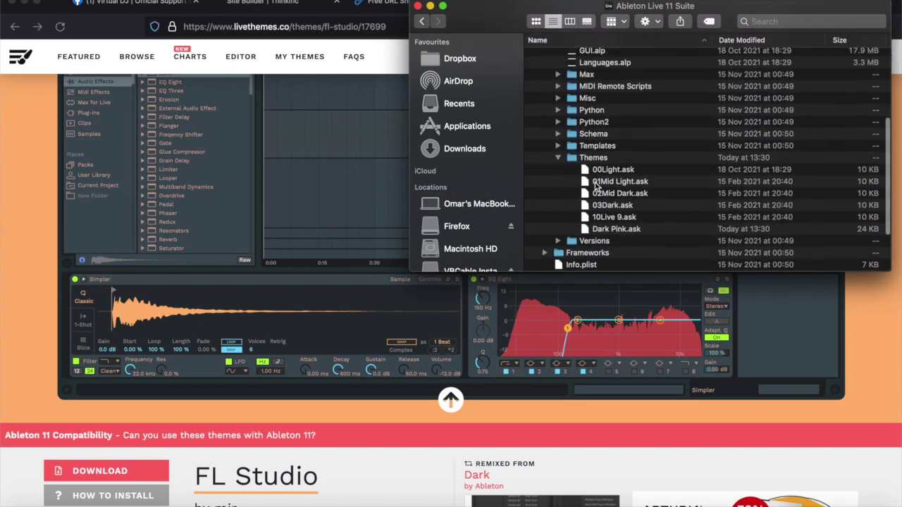
- Drag FL Studio.ask from the Downloads stack into the Themes folder
click(558, 159)
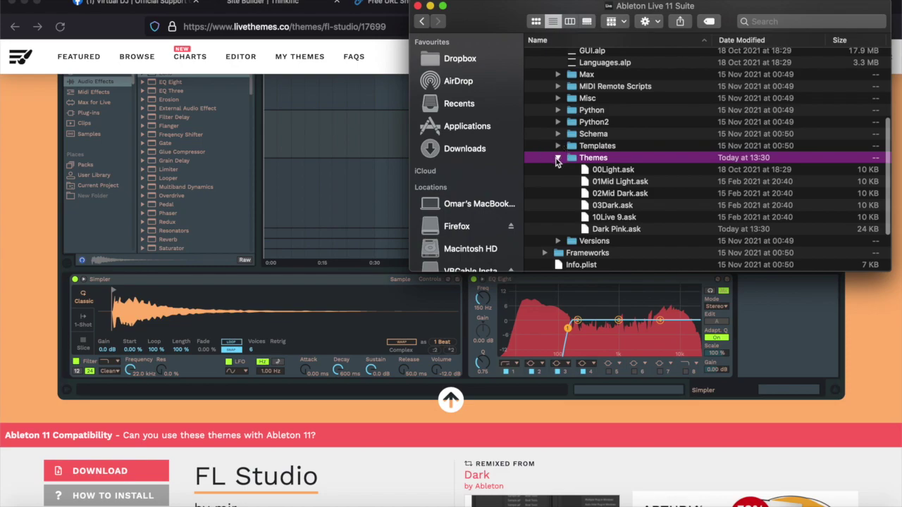
click(557, 158)
click(558, 158)
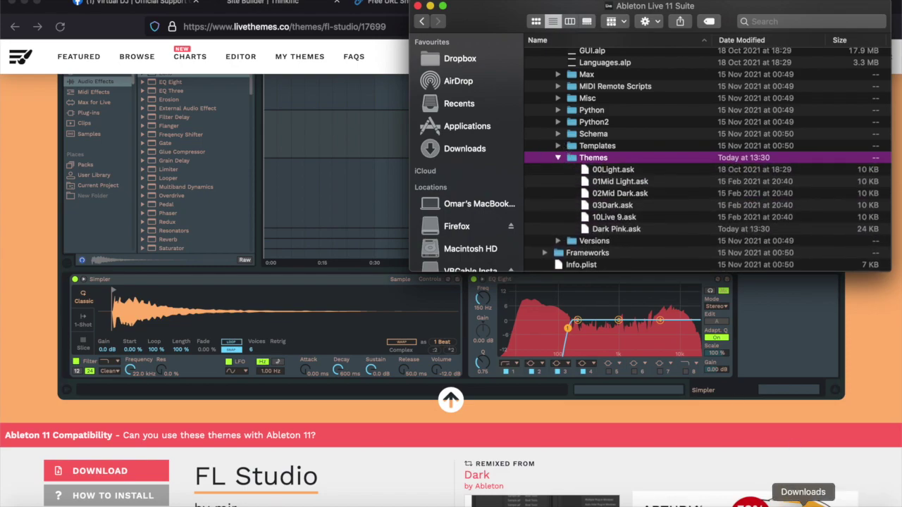
click(803, 502)
drag(352, 123, 599, 160)
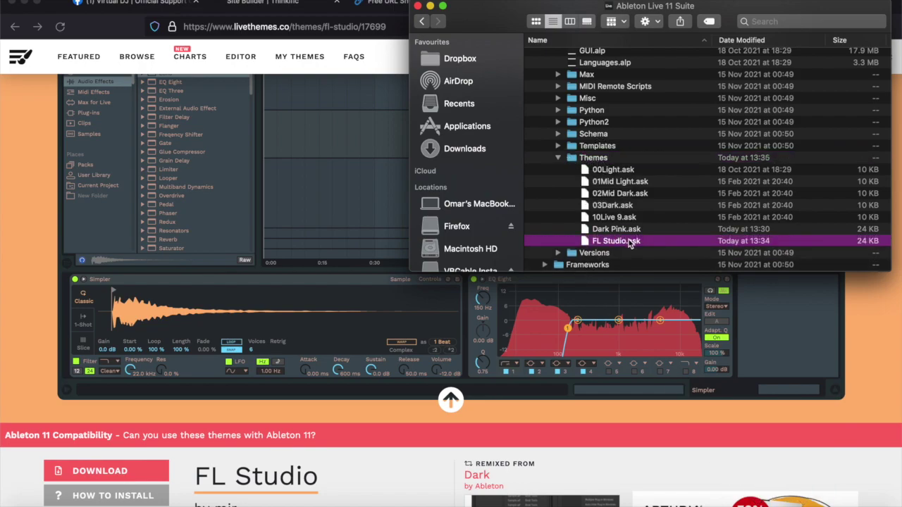
- Collapse the Templates, Themes and Contents folders in the package view
click(557, 145)
click(557, 146)
click(557, 157)
scroll(558, 176, down, 1)
scroll(557, 184, up, 8)
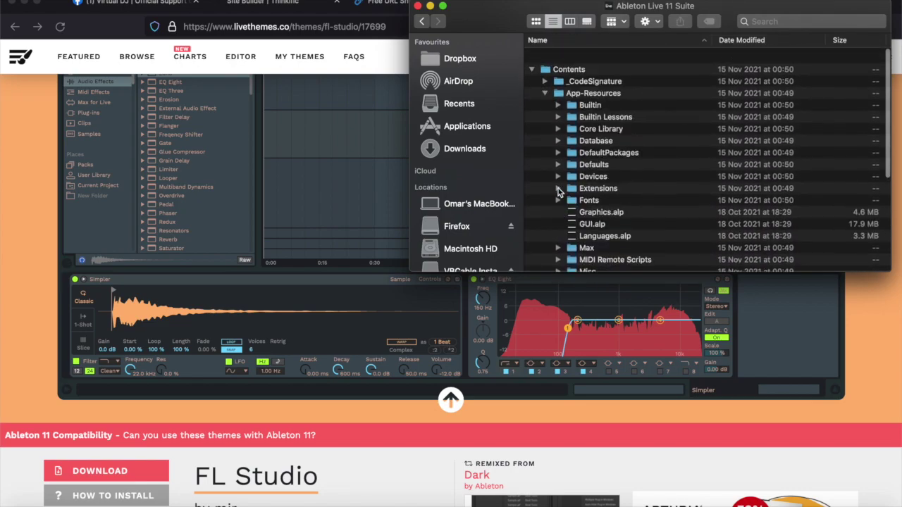
scroll(557, 190, down, 5)
scroll(557, 190, up, 5)
click(532, 58)
scroll(532, 59, down, 3)
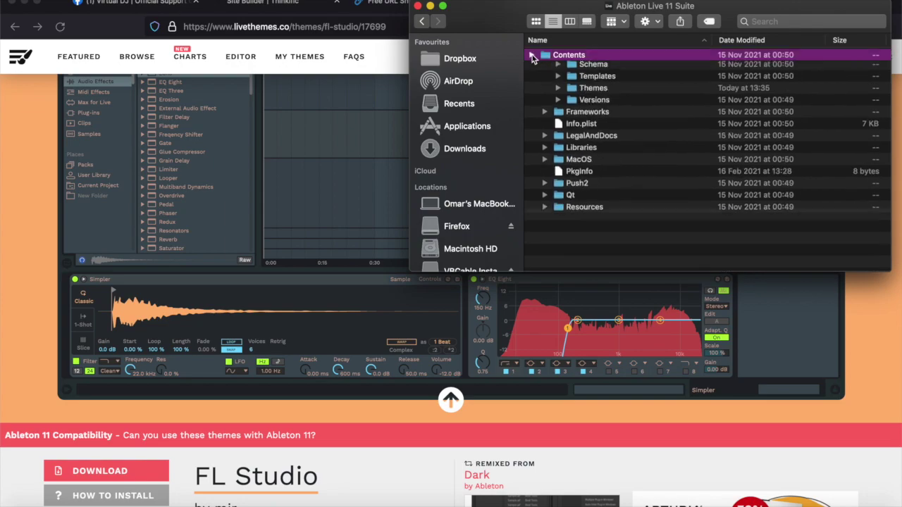
click(532, 54)
- In Ableton Live, open Preferences and set the Look/Feel theme to FL Studio
click(453, 500)
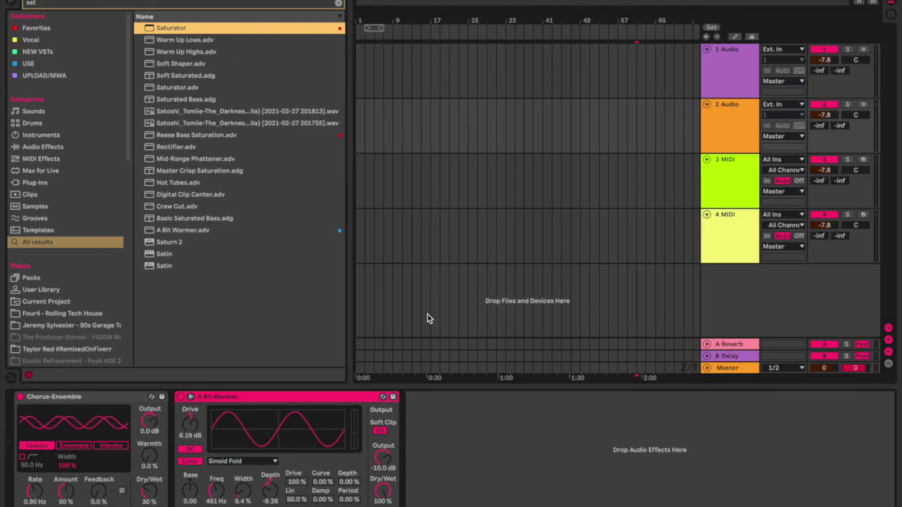
click(364, 125)
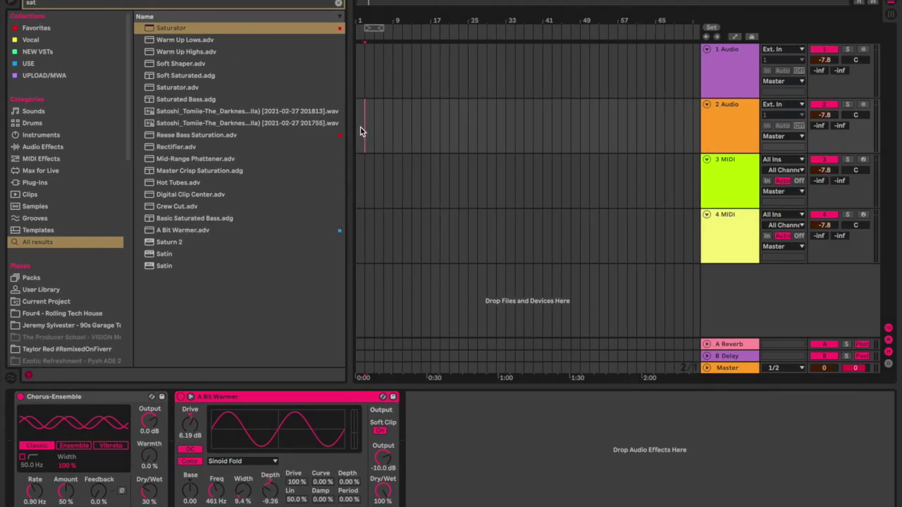
click(47, 5)
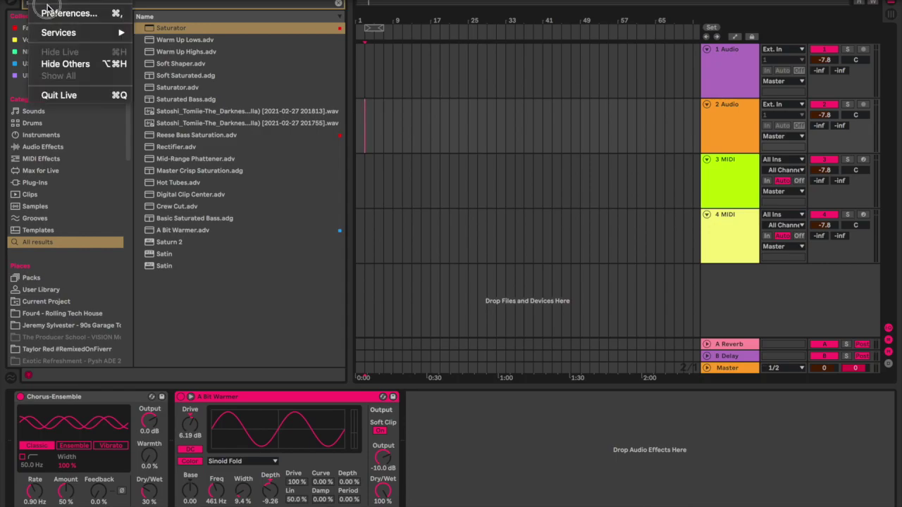
click(50, 13)
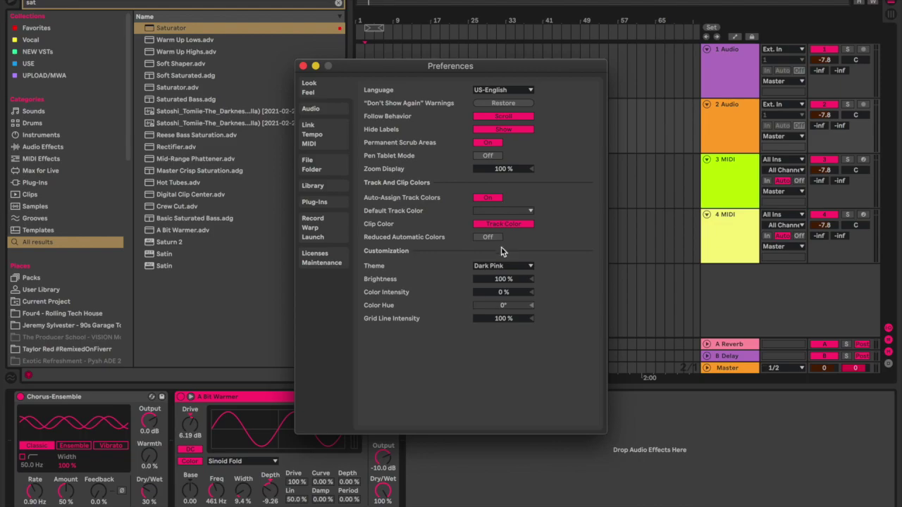
click(503, 266)
click(502, 333)
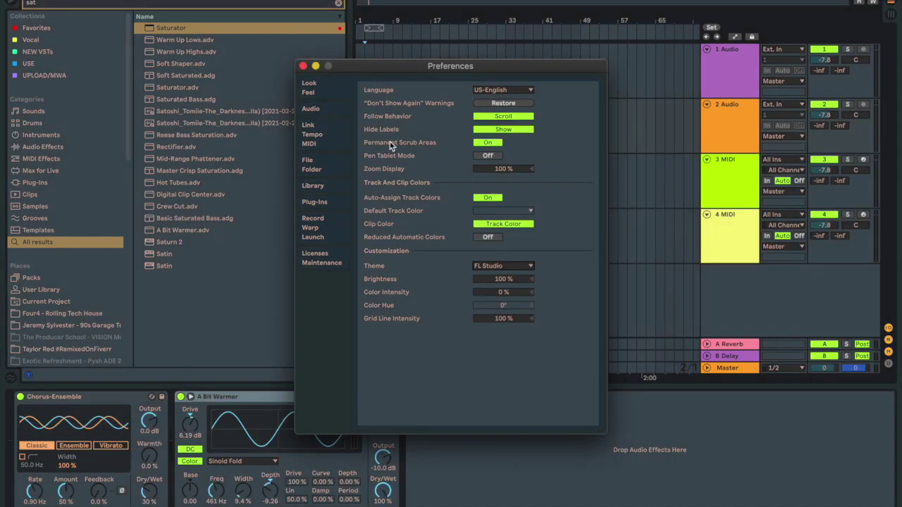
drag(352, 66, 327, 54)
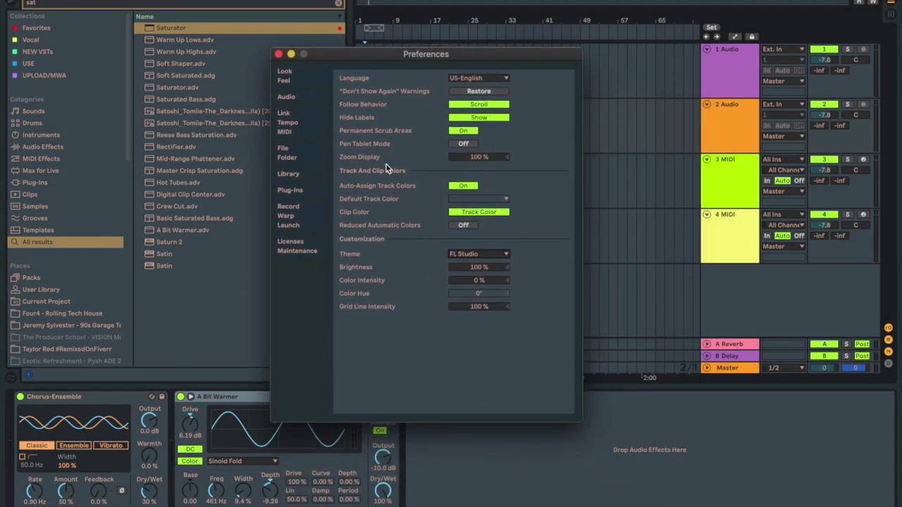
- Switch the theme back to Dark Pink and close Preferences
click(472, 212)
click(466, 252)
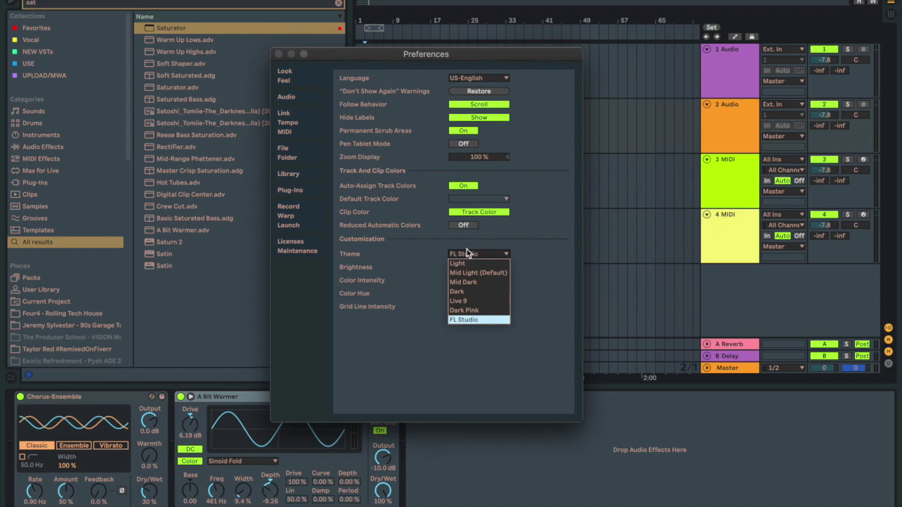
click(464, 310)
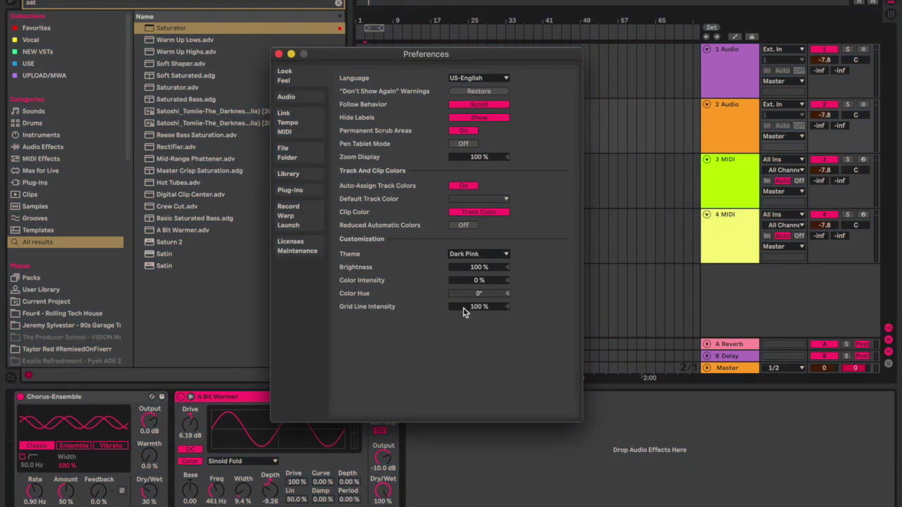
click(279, 55)
- Select the 4 MIDI, 3 MIDI, 2 Audio and 1 Audio track headers in turn
click(707, 219)
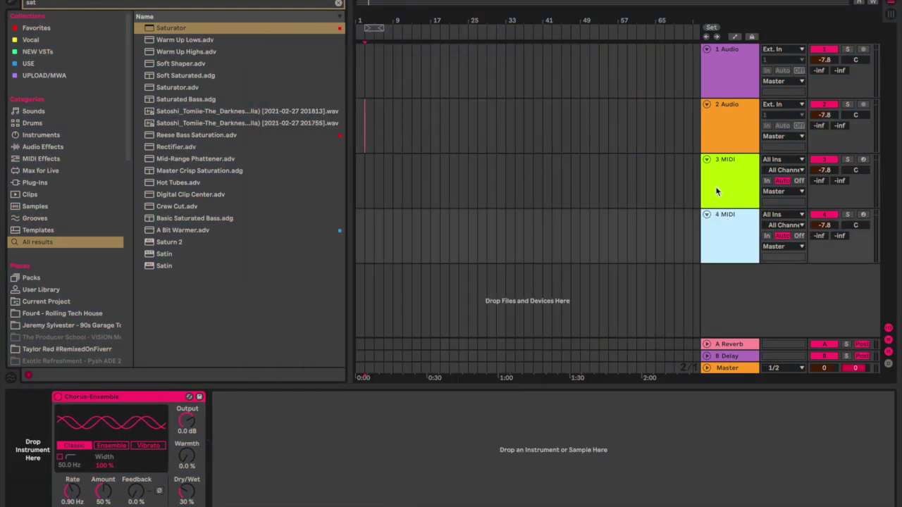
click(710, 160)
click(713, 112)
click(716, 83)
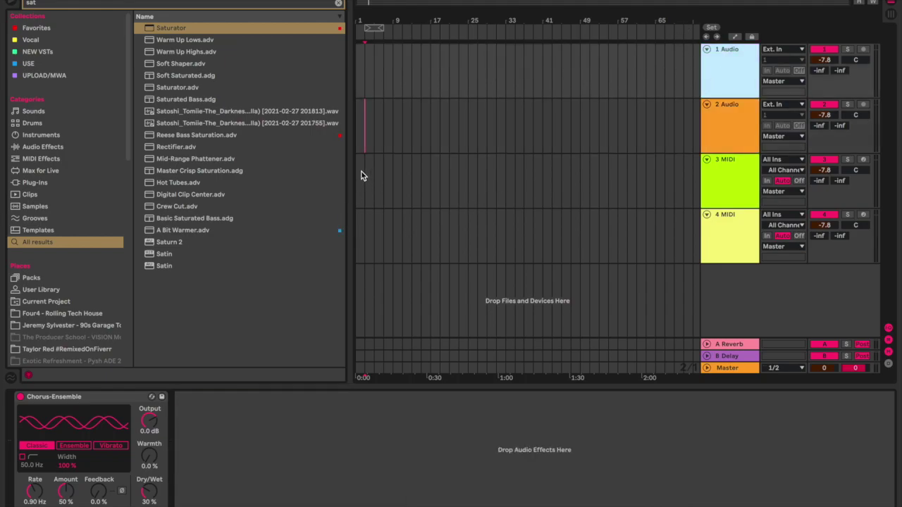
- Make and clear time selections over bars 1–33 in the MIDI and Audio tracks
drag(359, 177, 403, 177)
click(402, 177)
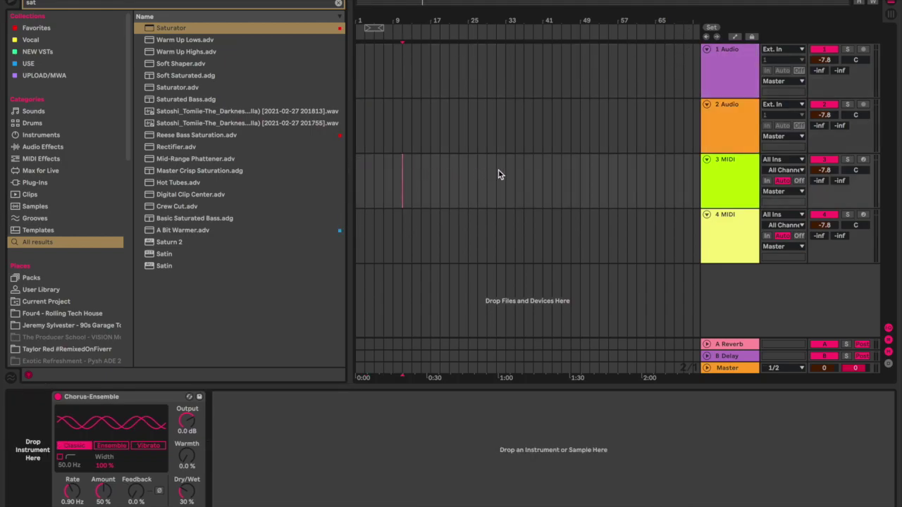
drag(506, 175, 315, 174)
key(Up)
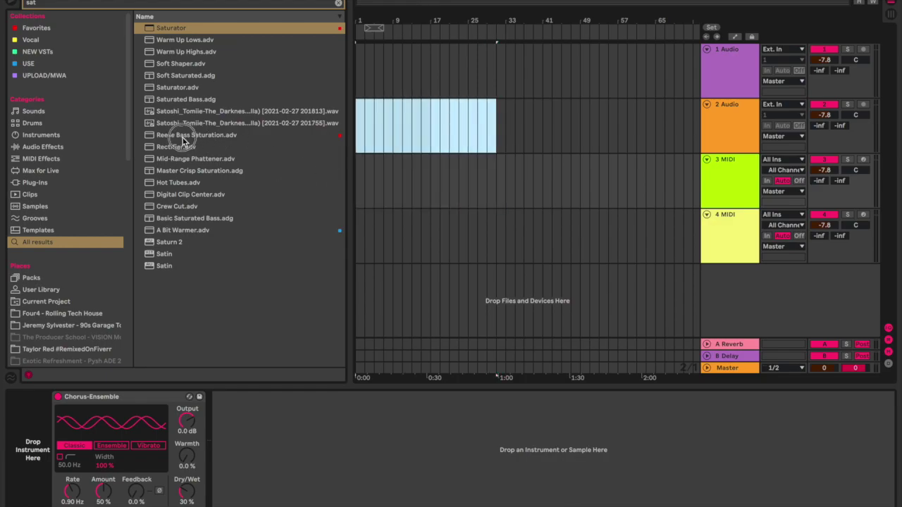
click(514, 72)
drag(501, 70, 340, 73)
click(431, 79)
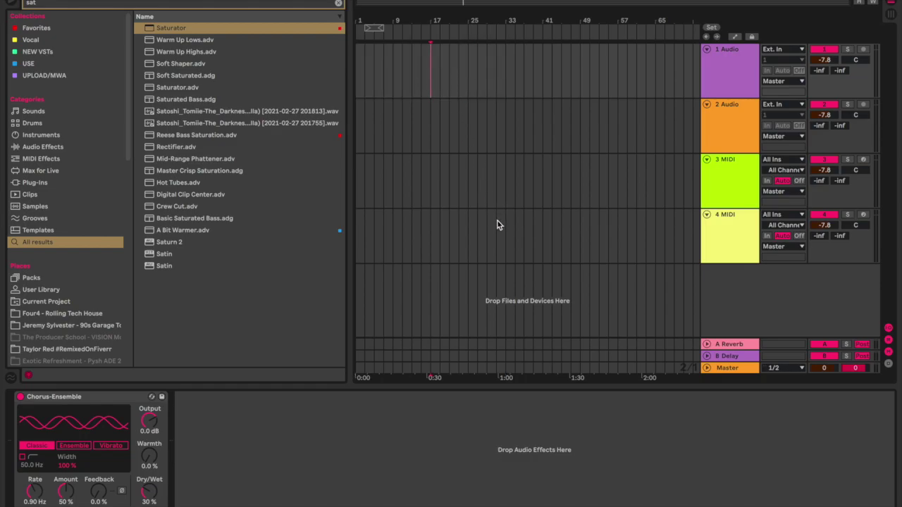